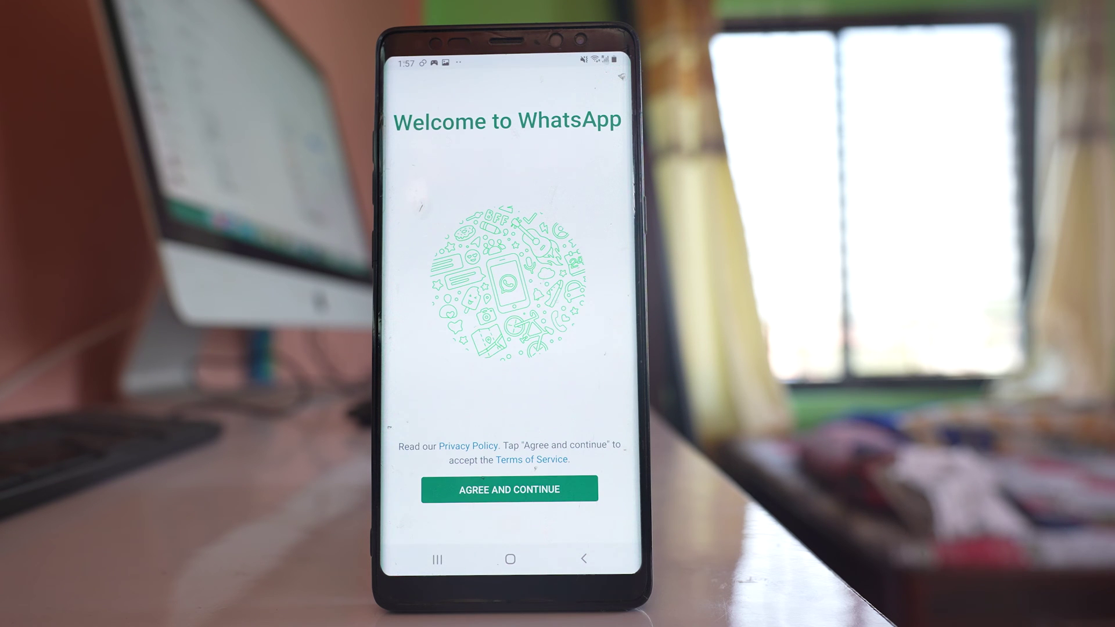
Agree to the terms and submit the phone number for verification
click(510, 491)
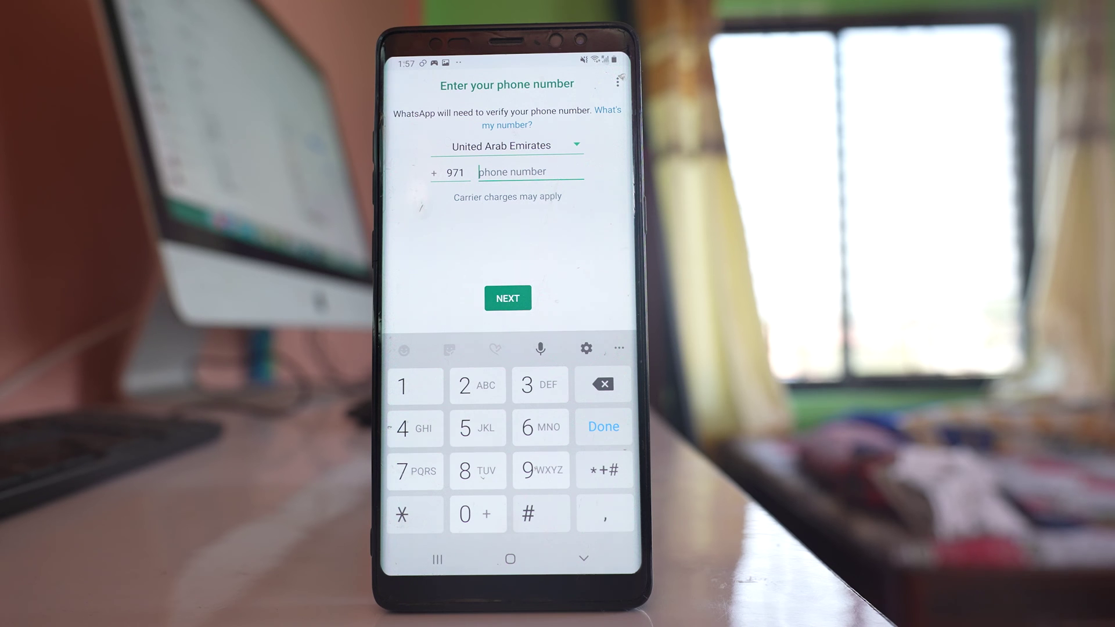
click(498, 401)
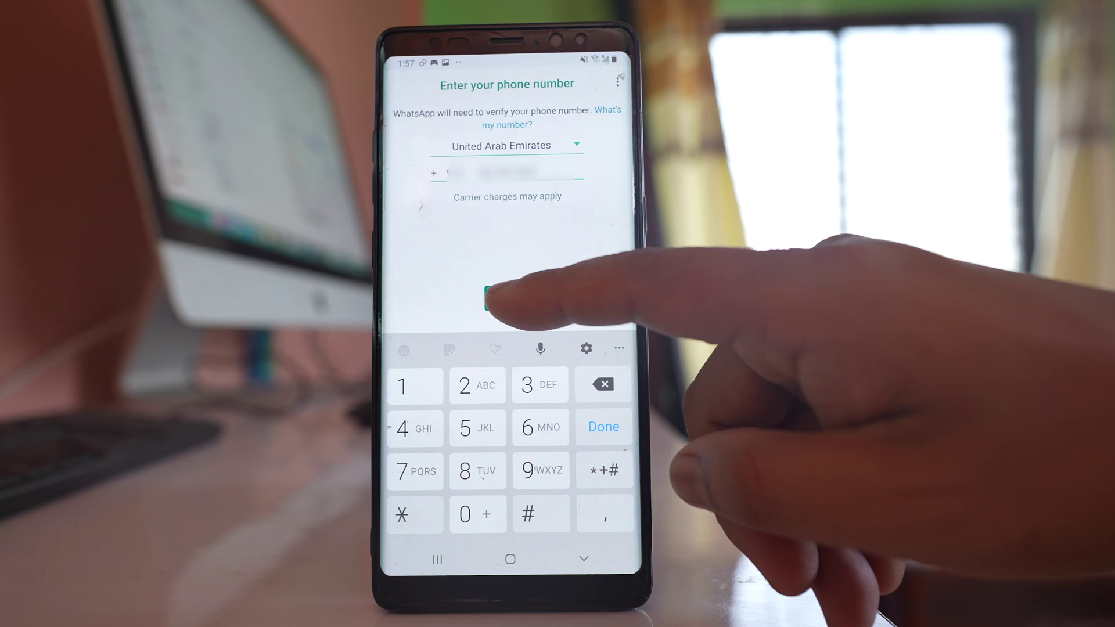
click(508, 298)
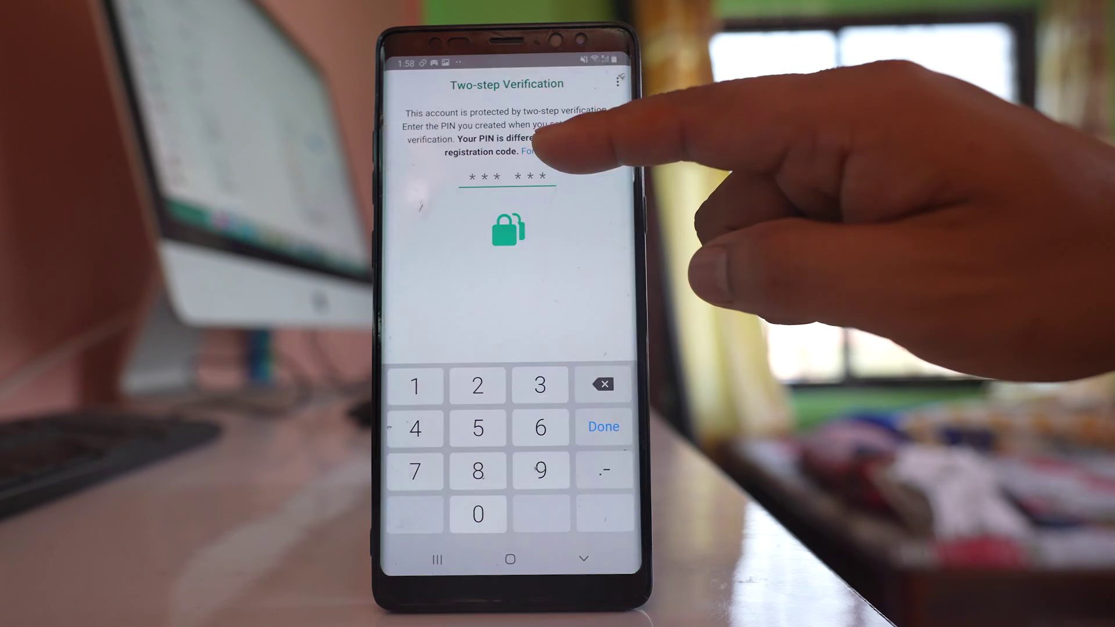
click(543, 151)
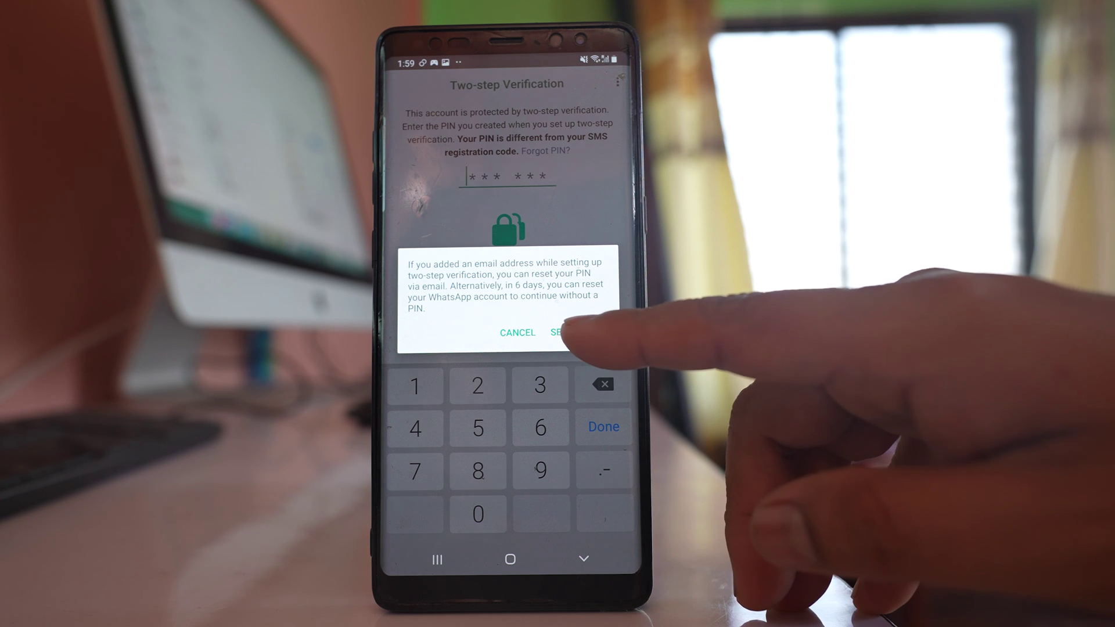
Send the PIN reset email and dismiss the email-sent confirmation
click(575, 332)
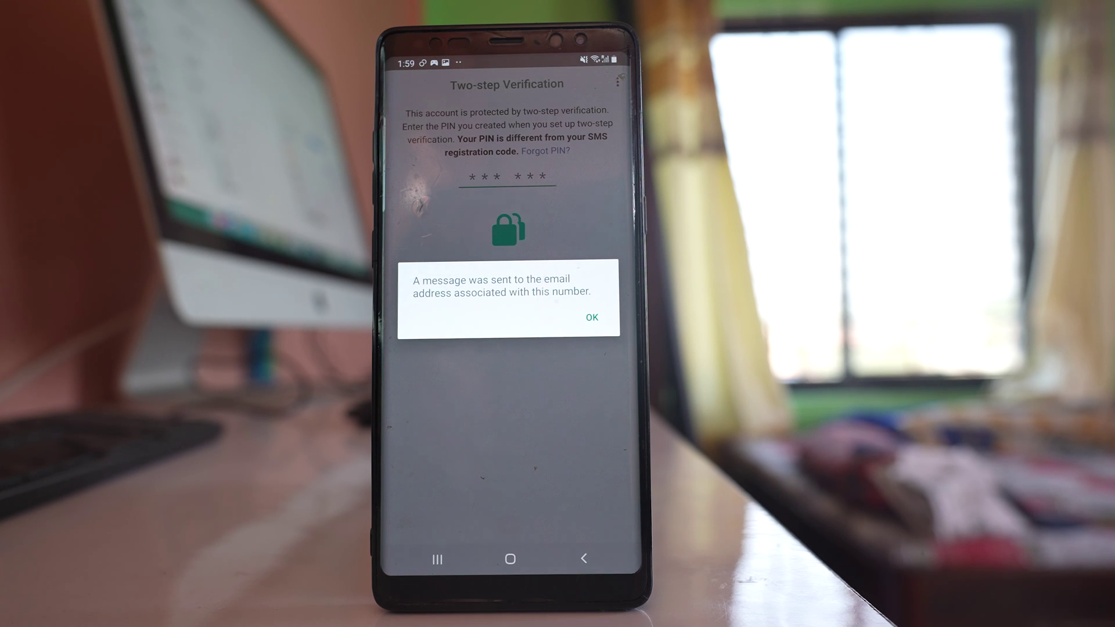
click(591, 317)
Launch Gmail and follow the link in the WhatsApp Two-Step Verification Reset email
click(507, 561)
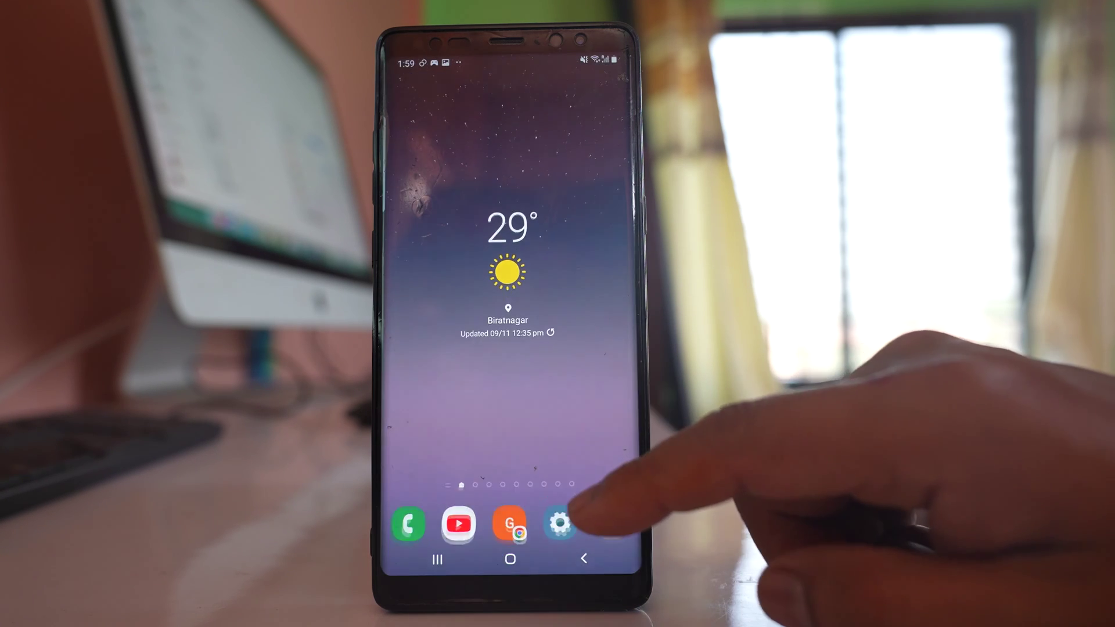
drag(523, 488, 523, 287)
click(410, 401)
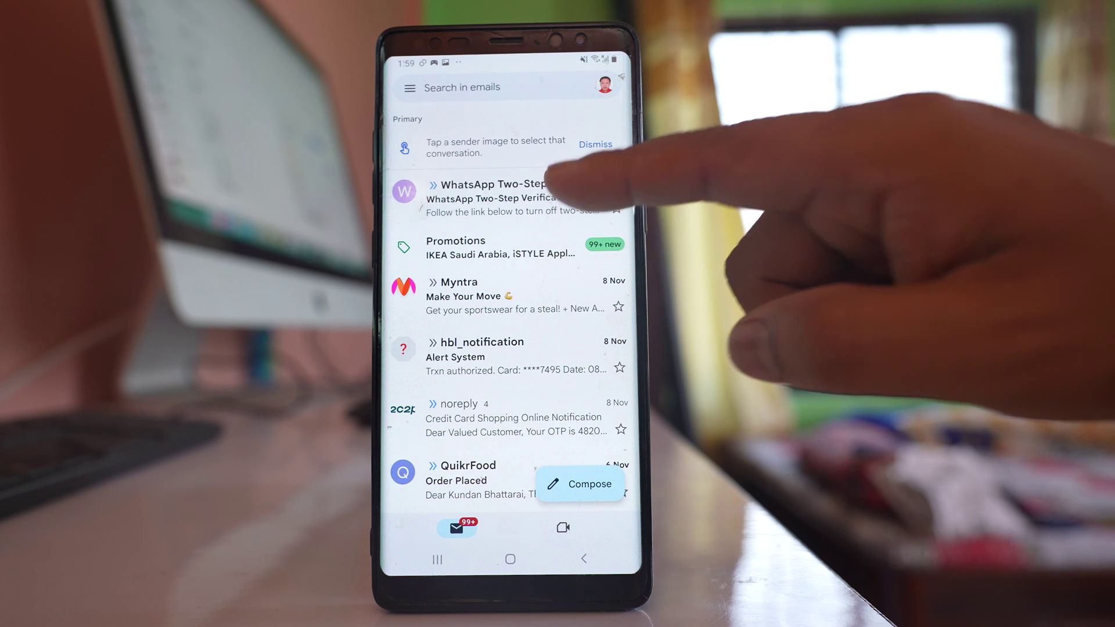
click(540, 192)
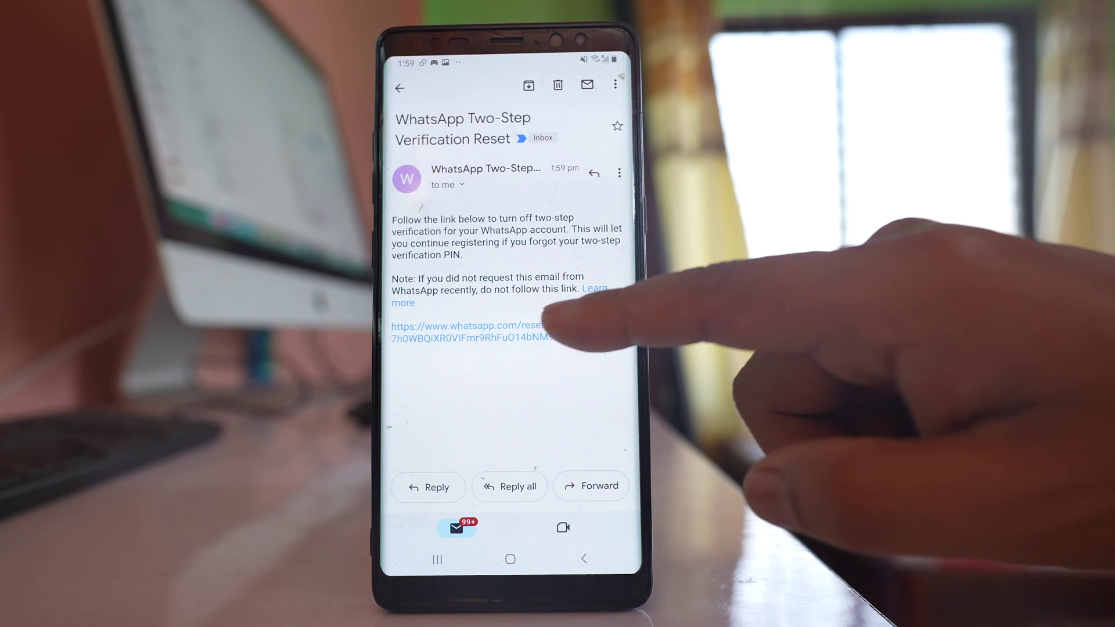
click(488, 331)
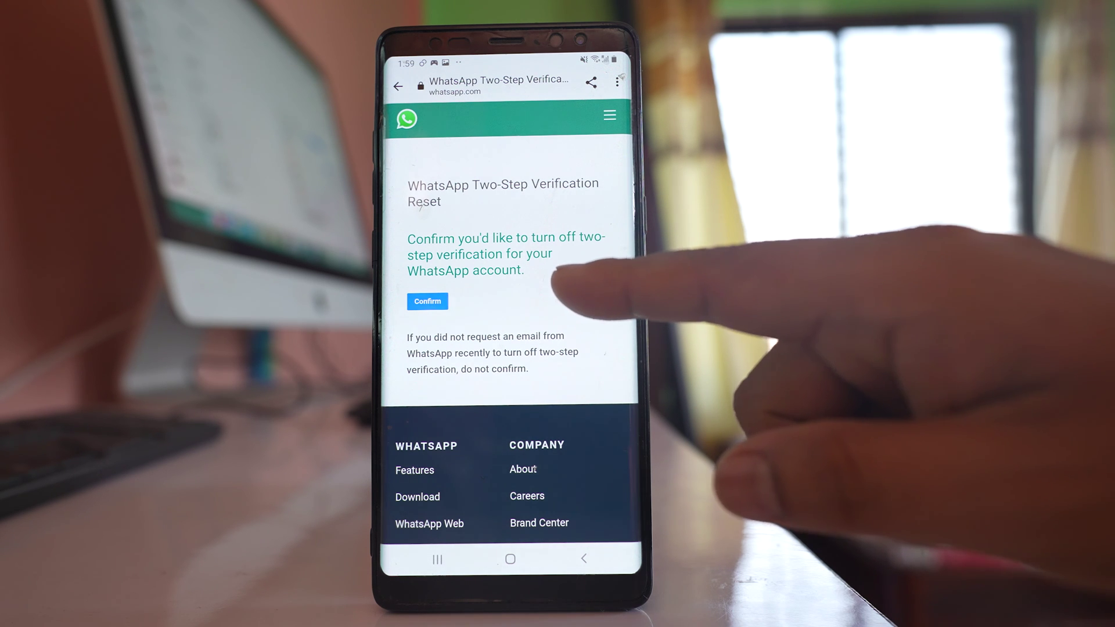
Confirm turning off two-step verification on the whatsapp.com page
click(427, 300)
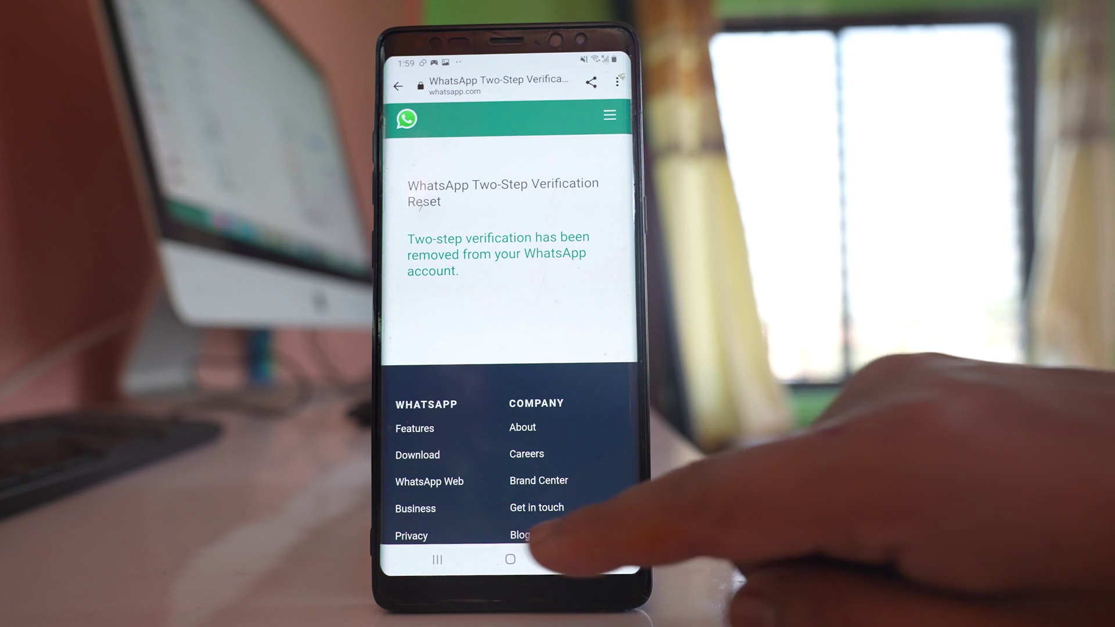
click(438, 560)
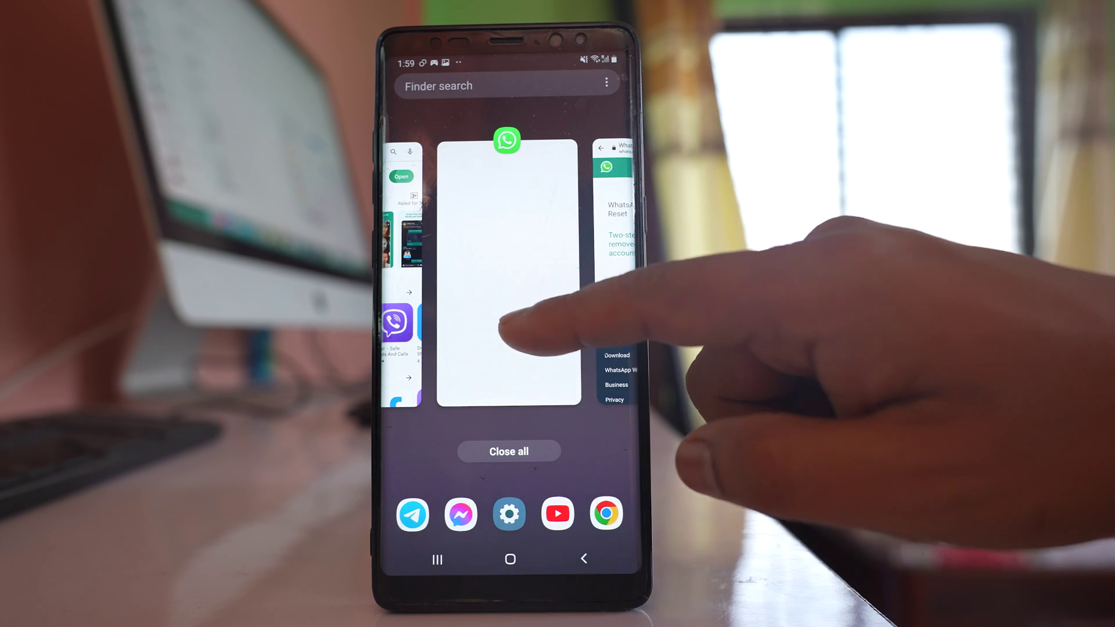
Return to WhatsApp and allow access to contacts and to photos, media and files
click(512, 287)
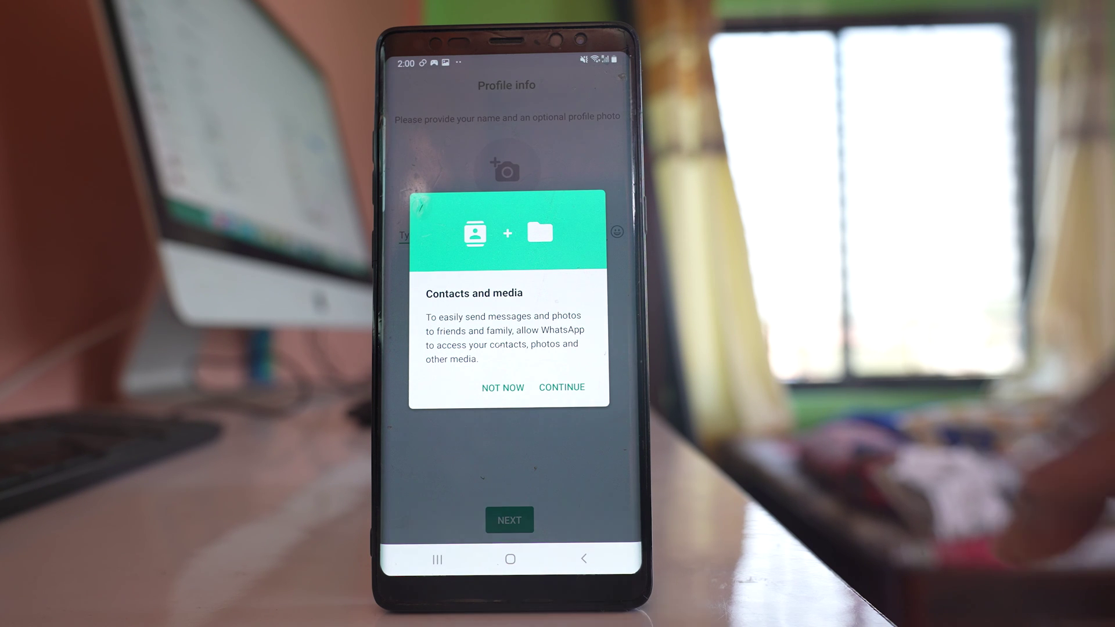
click(562, 387)
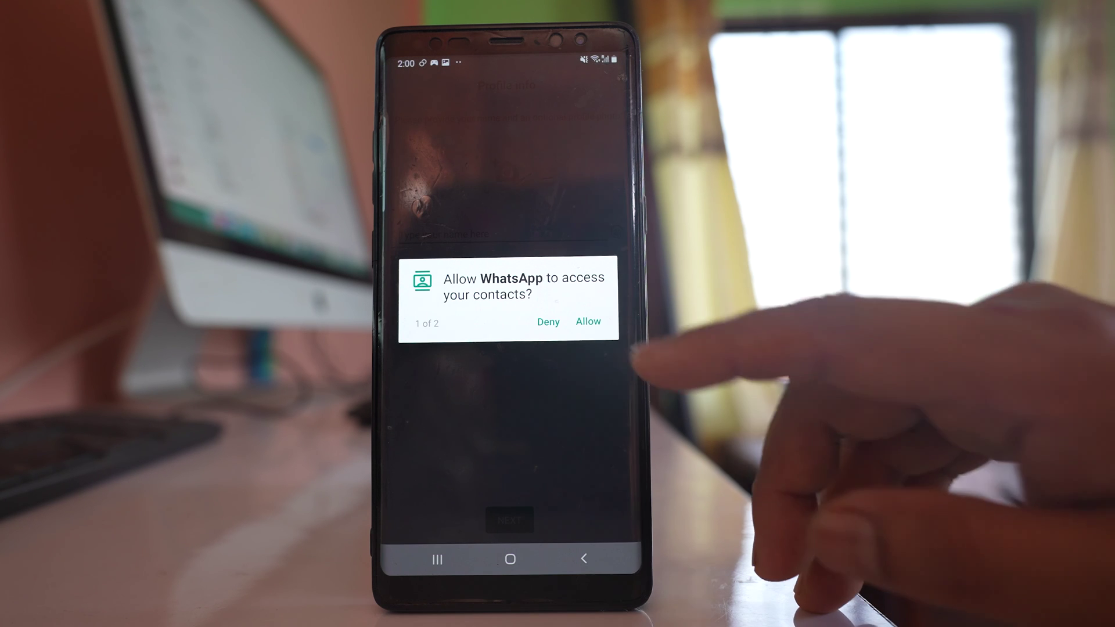
click(588, 322)
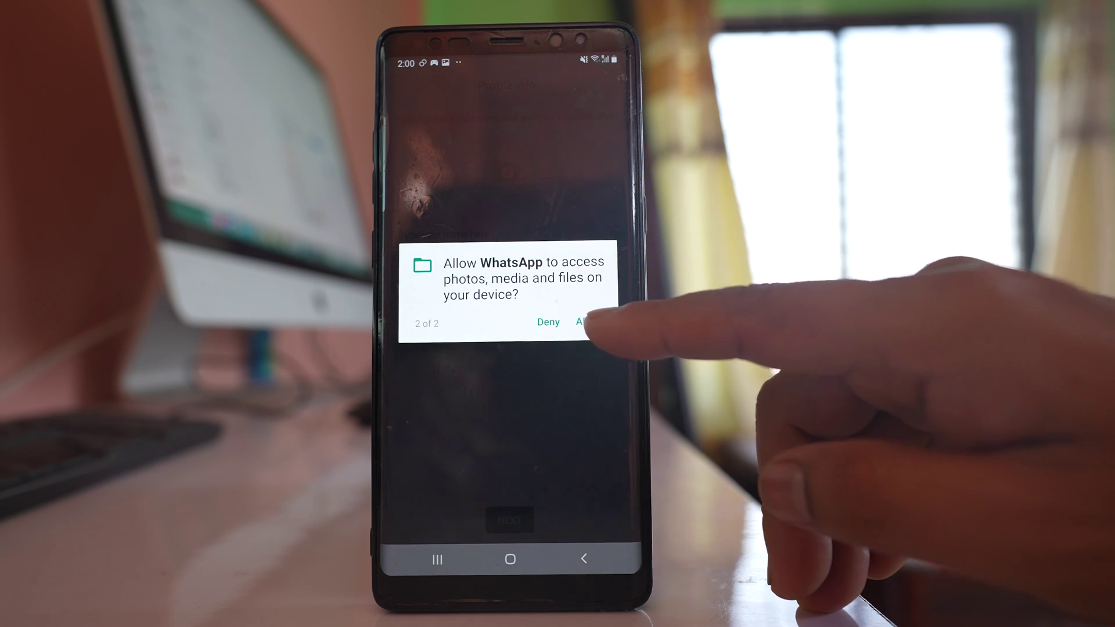
click(584, 321)
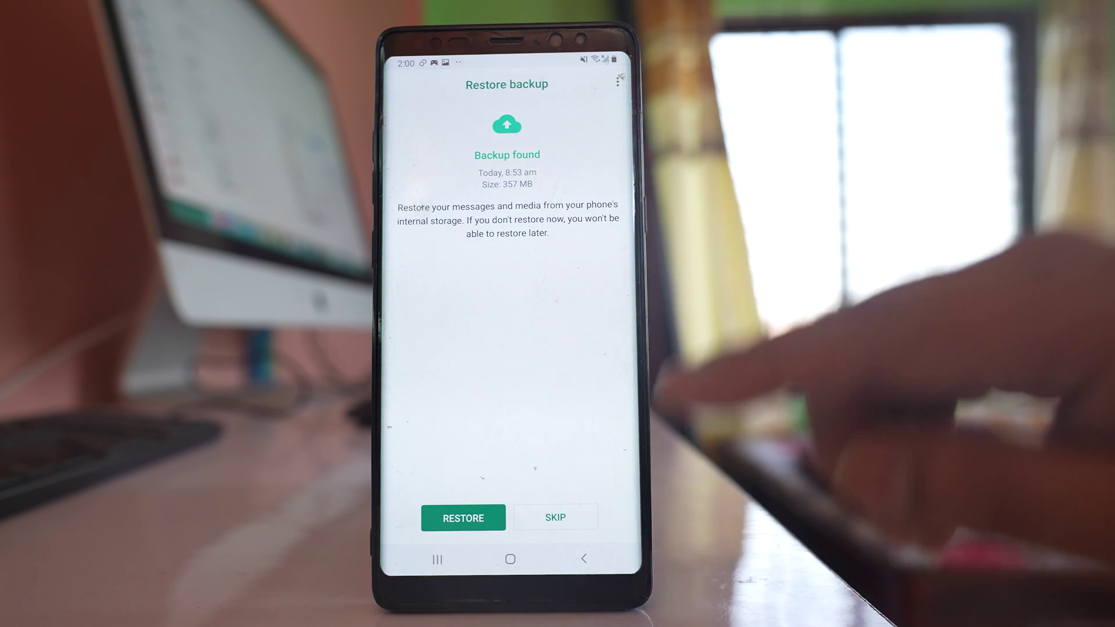
Skip restoring today's 357 MB backup, then save the profile name
click(556, 518)
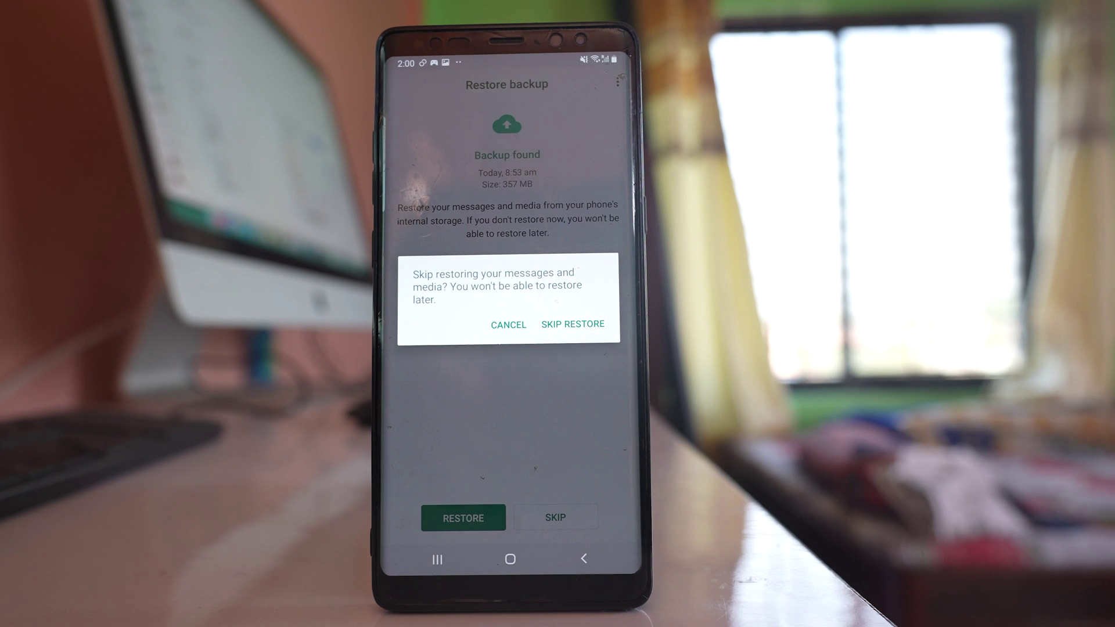
click(572, 325)
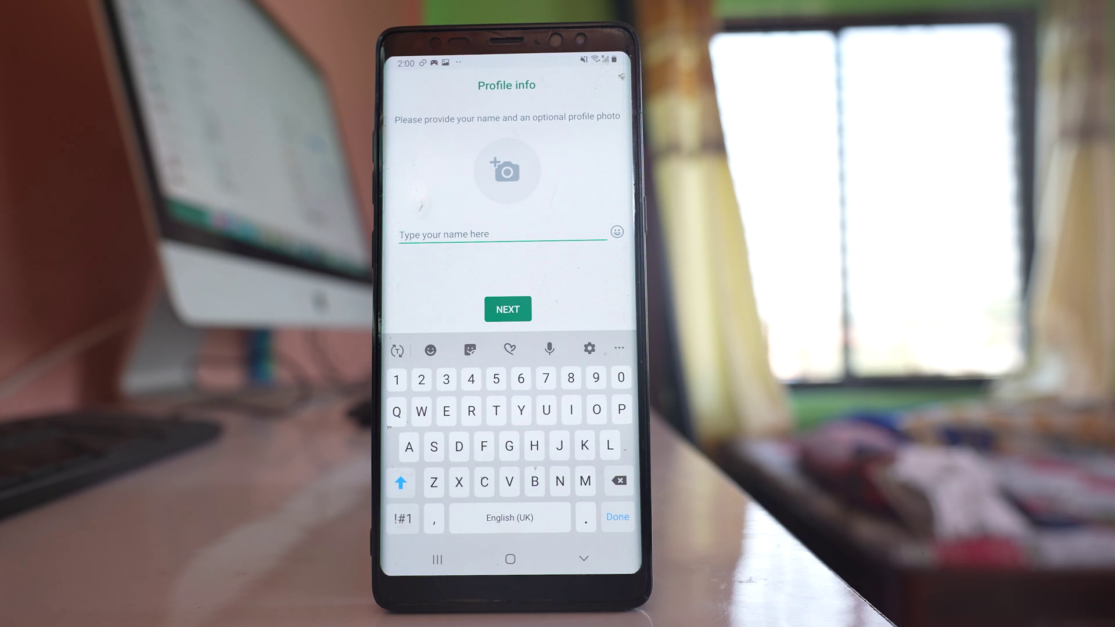
text(Kundan)
click(508, 309)
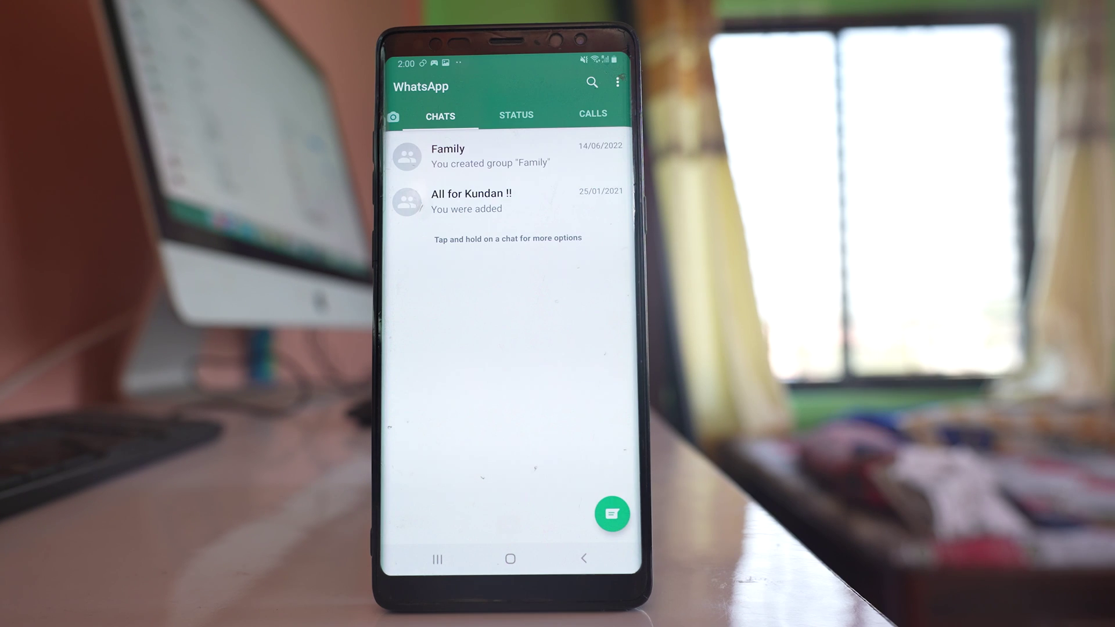